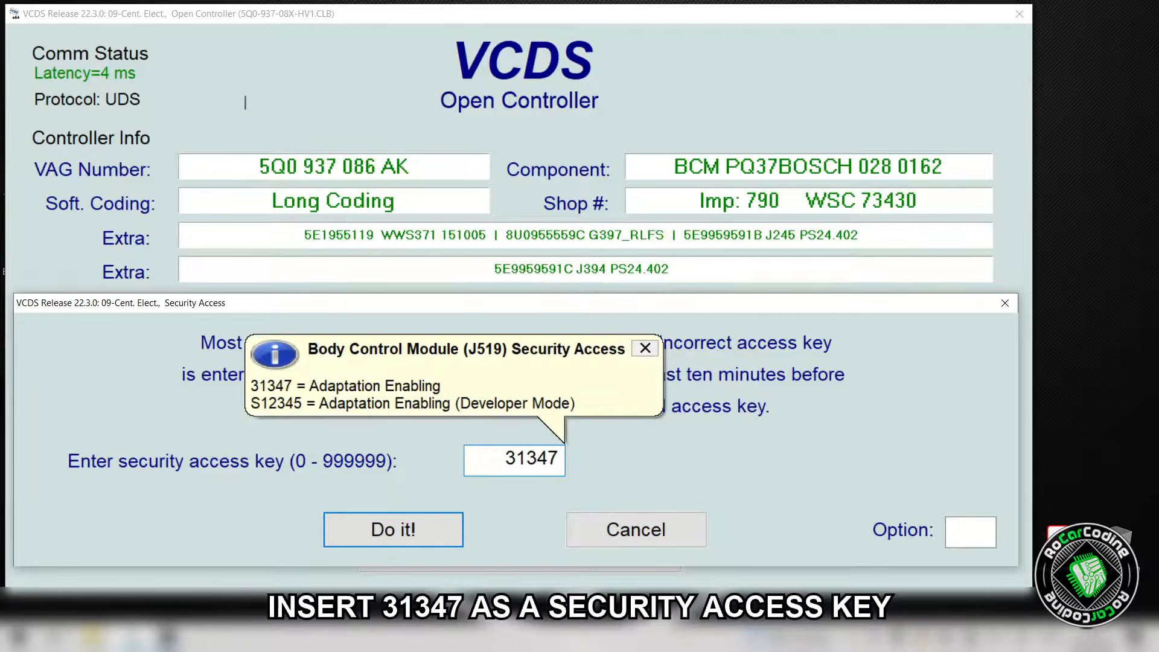
Submit the entered security access key for the central electronics controller and open its Adaptation function.
left_click(391, 537)
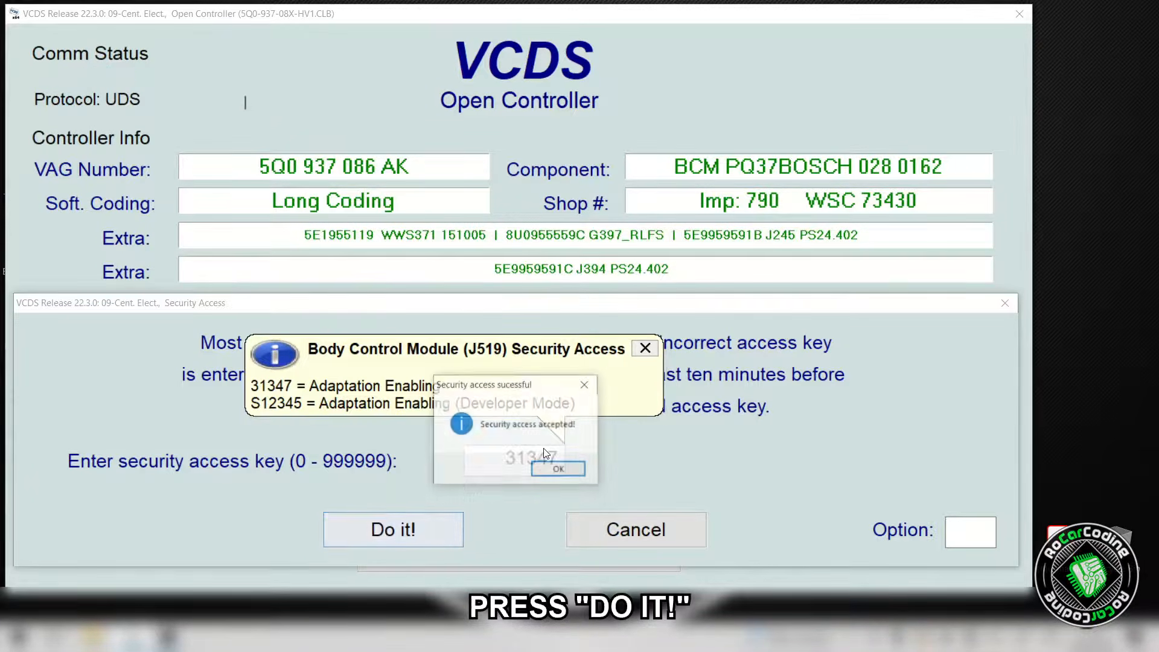
left_click(563, 468)
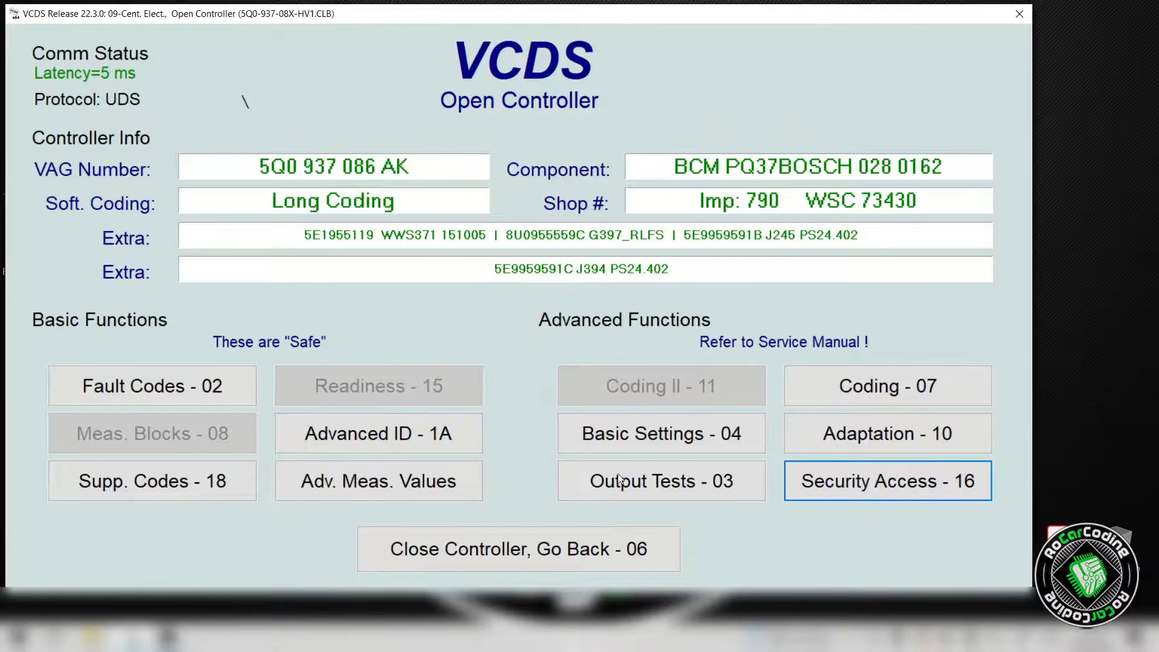
left_click(858, 434)
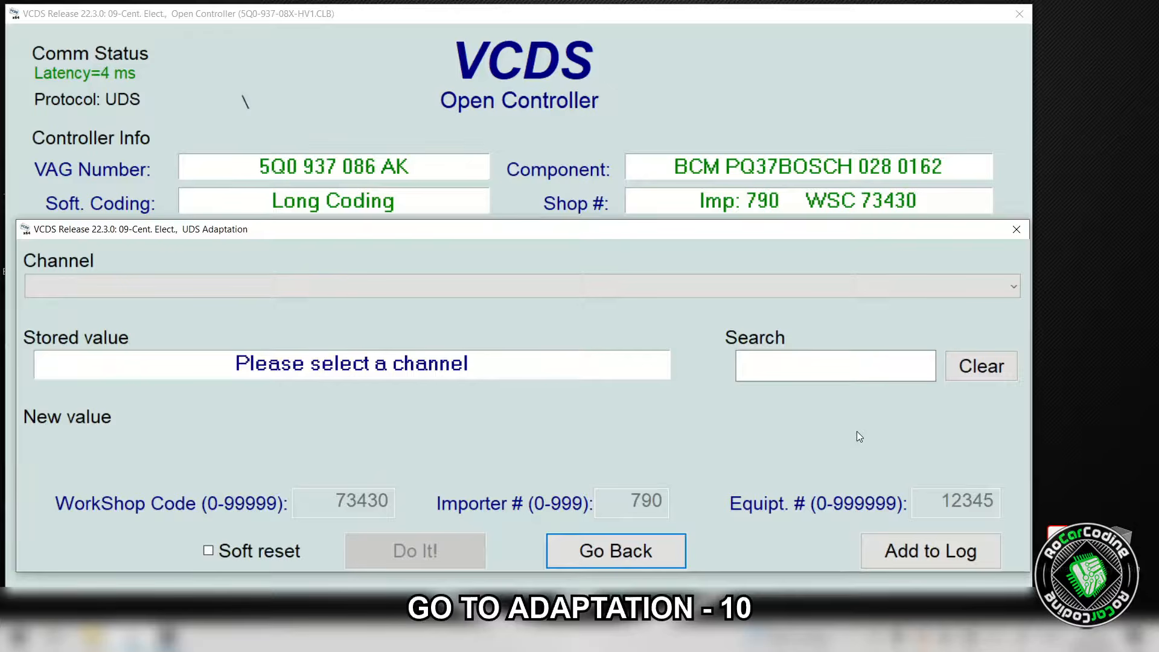
Search the adaptation channels for "leuchte12nl" and select ENG116948-ENG116104-Leuchte12NL LB45-Lichtfunktion B 12.
left_click(807, 356)
type("leuchte")
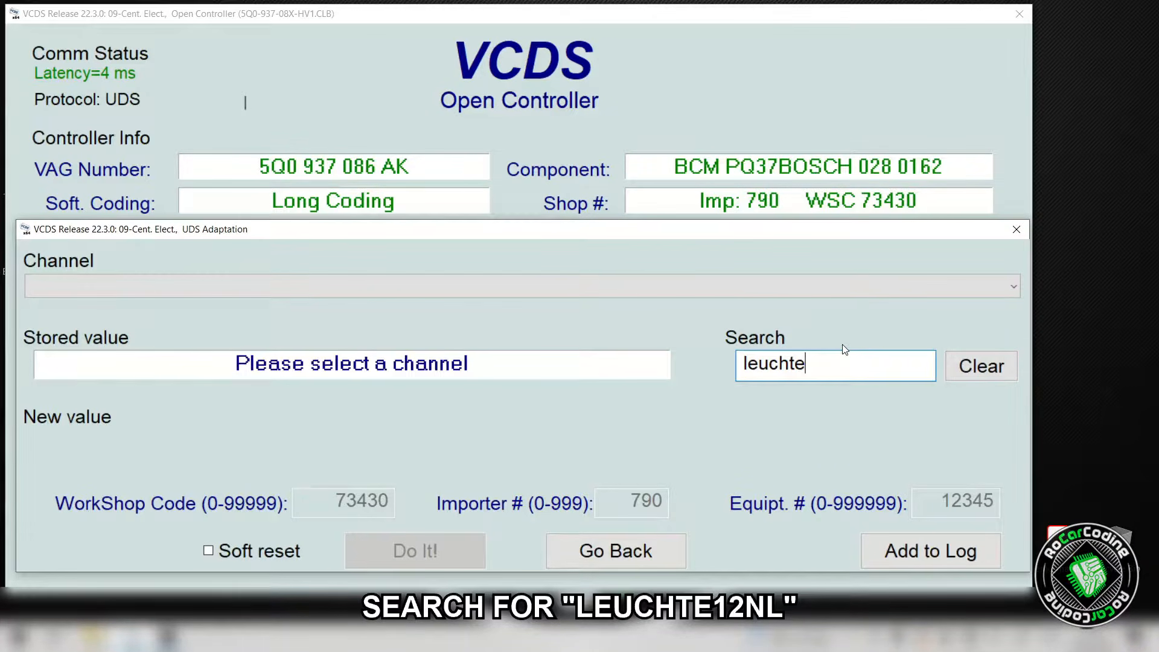
type("12nl")
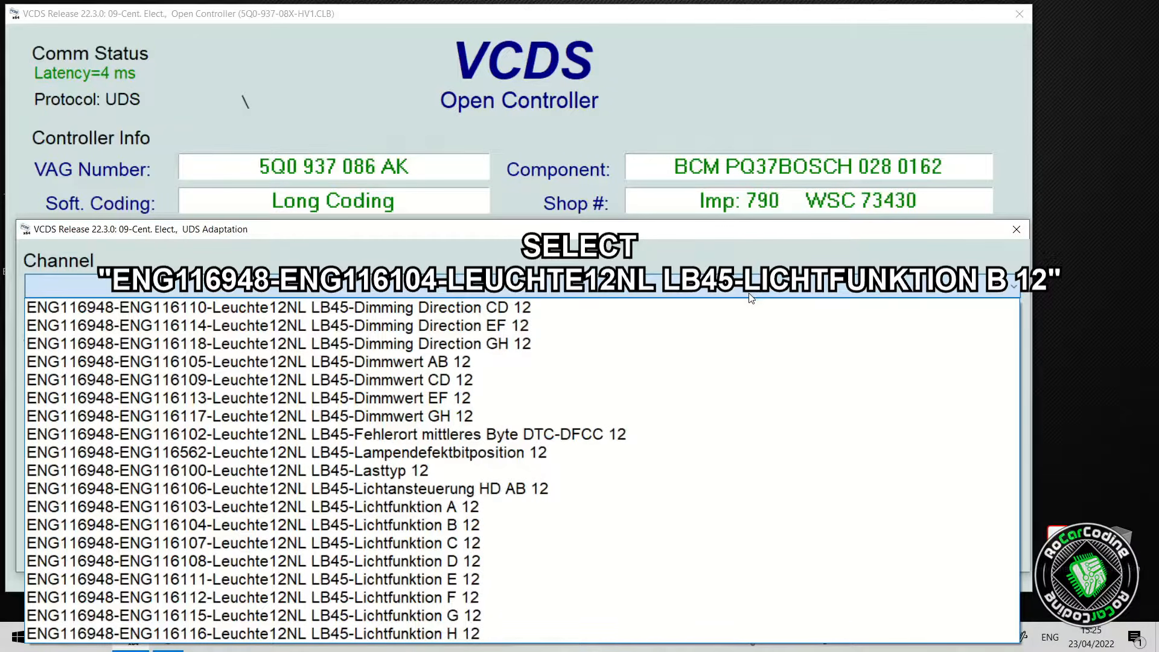
left_click(611, 522)
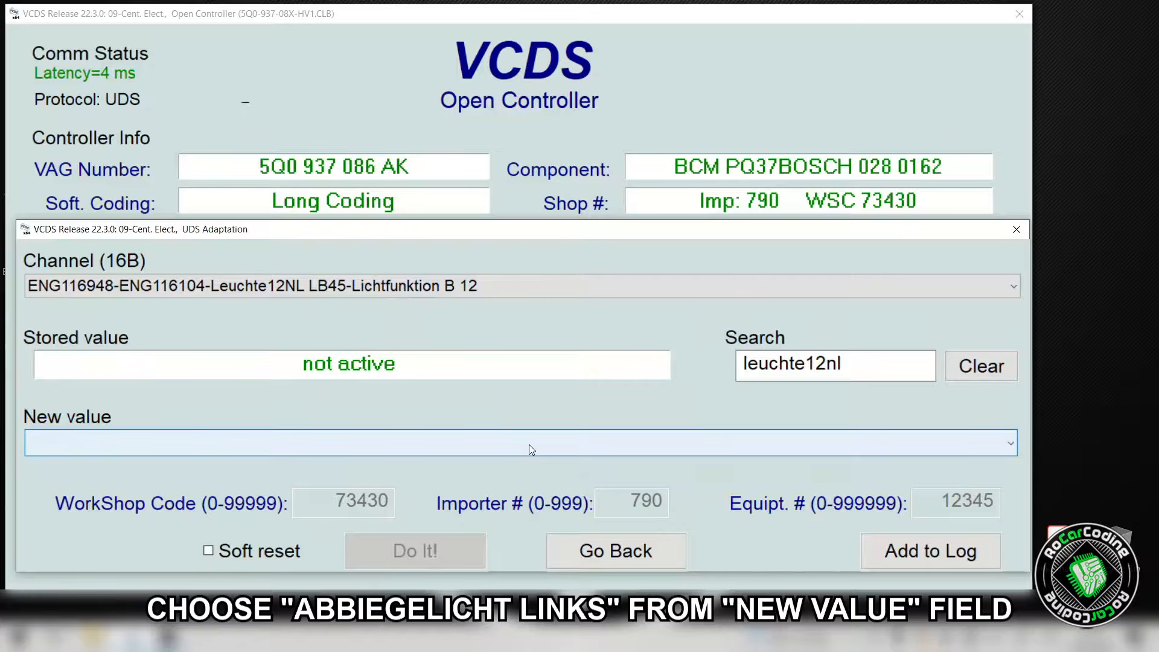
Set the new value of Leuchte12NL LB45-Lichtfunktion B 12 to Abbiegelicht links and save it to the controller.
left_click(504, 447)
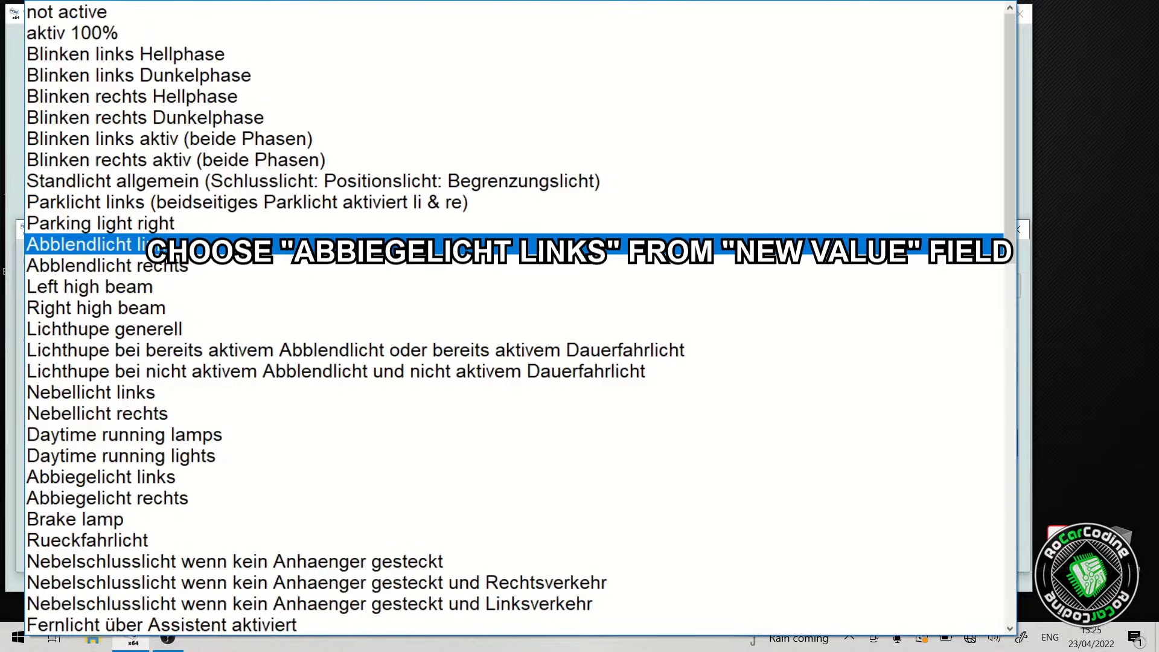
left_click(167, 483)
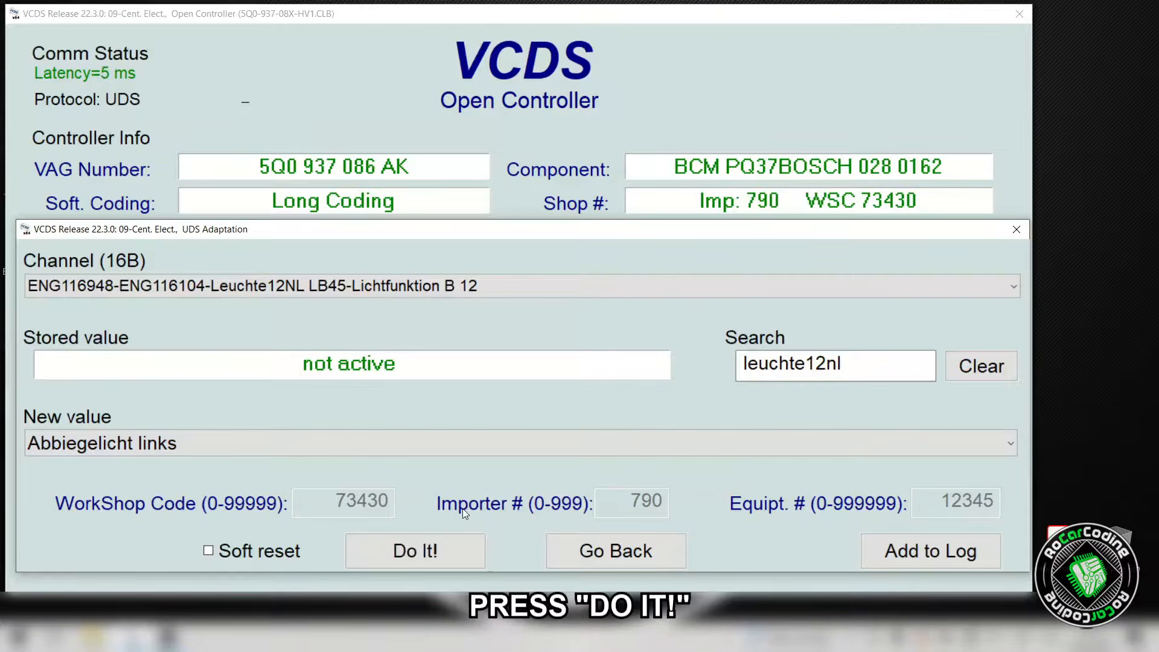
left_click(439, 551)
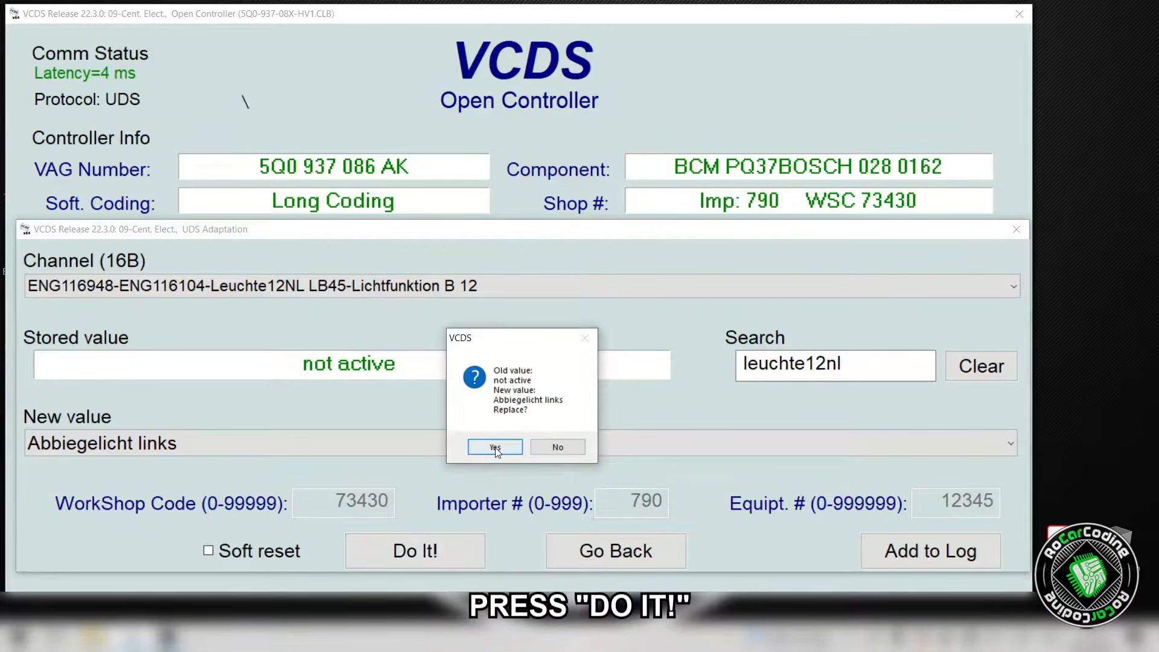
left_click(494, 449)
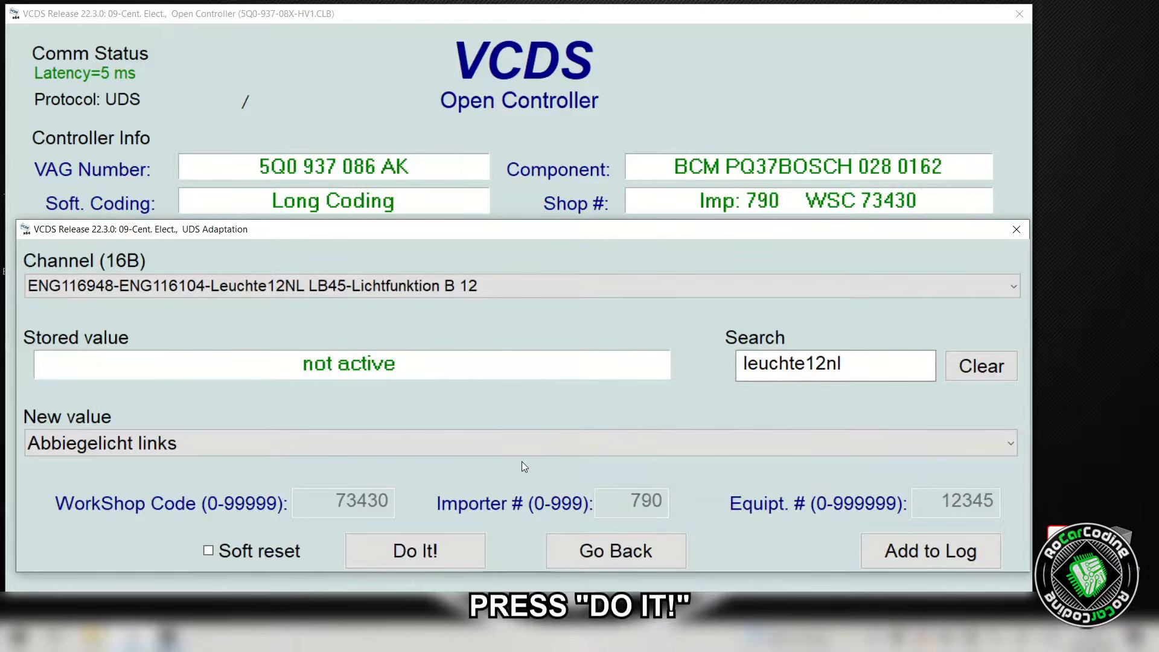
left_click(571, 432)
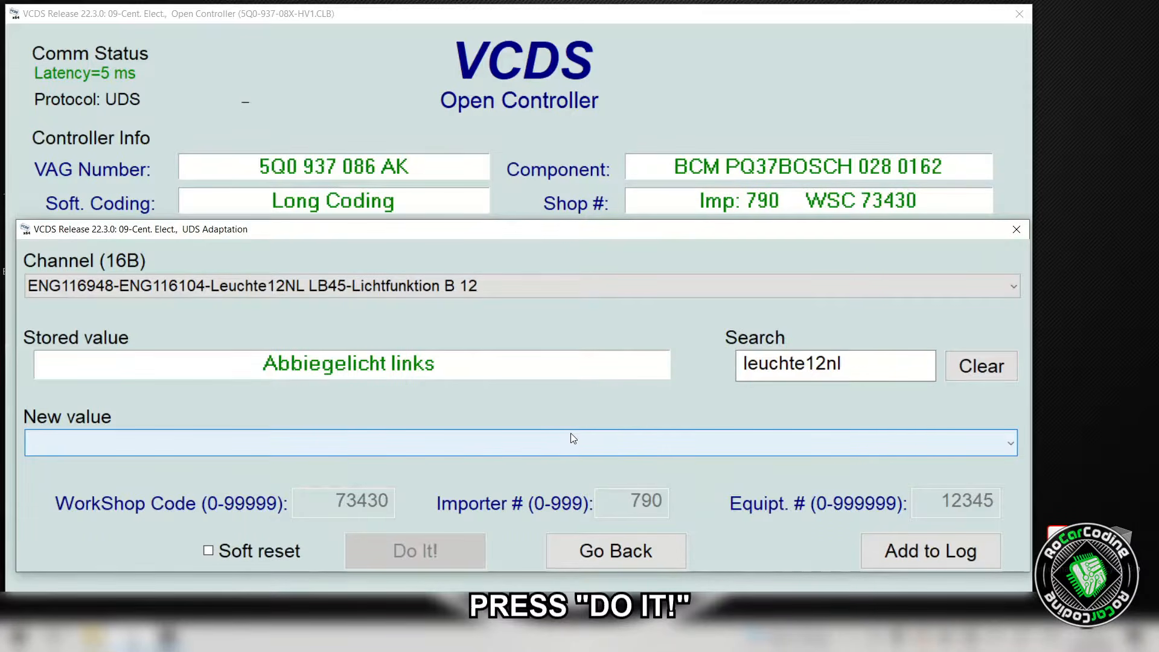
Search the adaptation channels for "leuchte13nl" and select ENG116949-ENG116123-Leuchte13NL RB5-Lichtfunktion B 13.
left_click(823, 363)
key("BackSpace")
type("3")
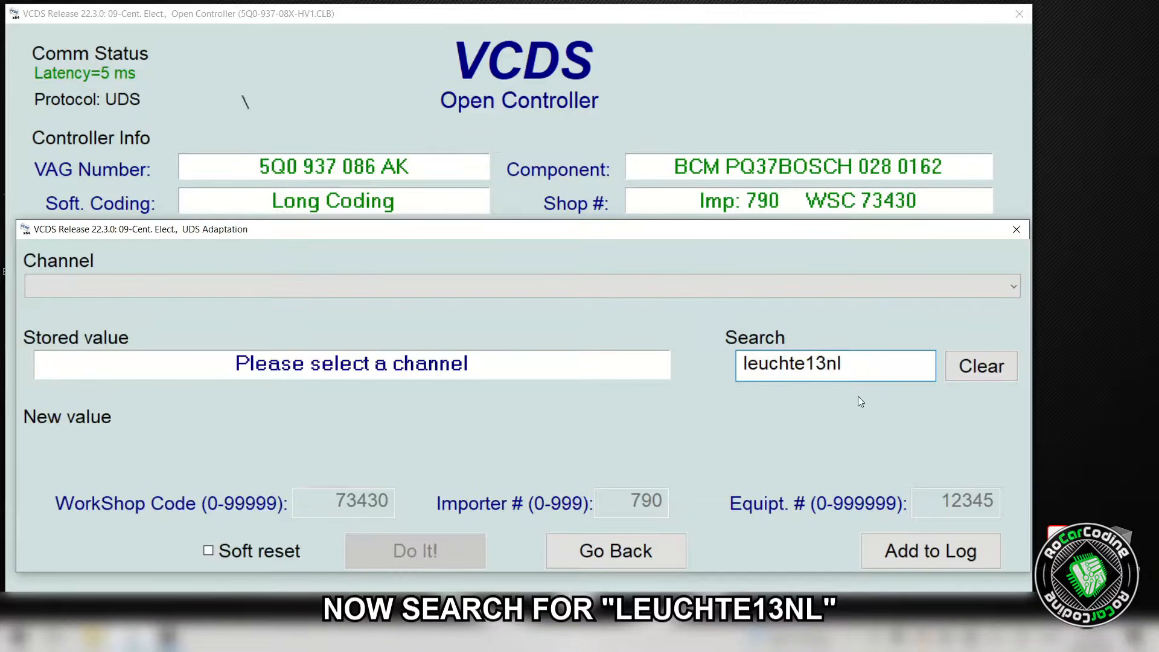
left_click(729, 288)
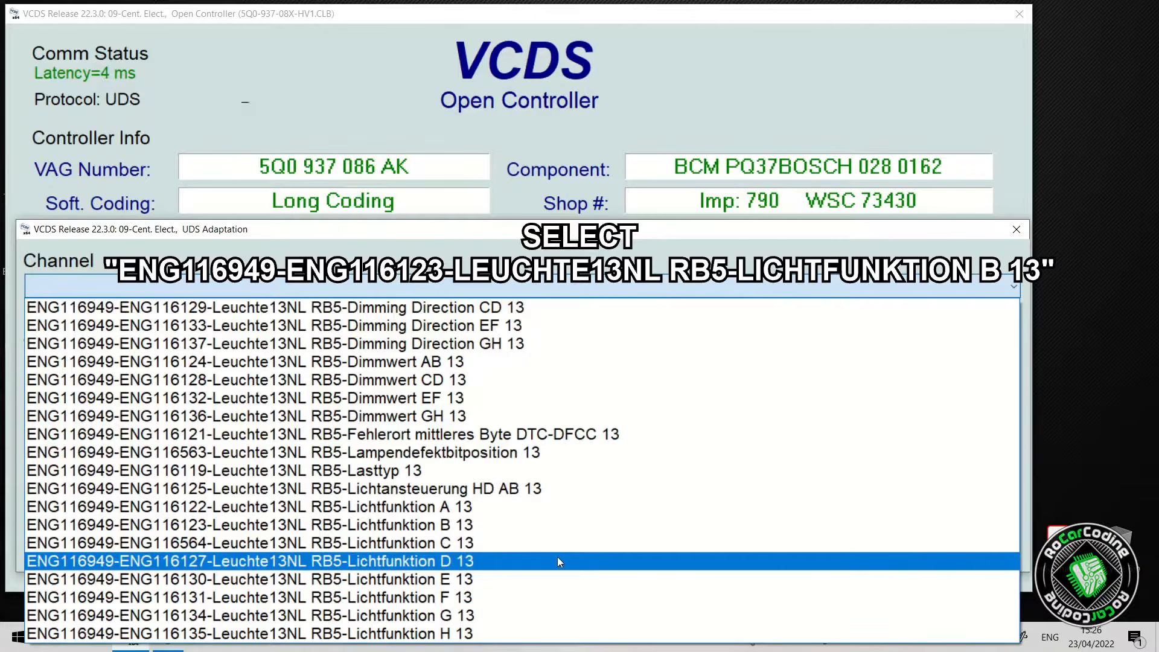
left_click(555, 527)
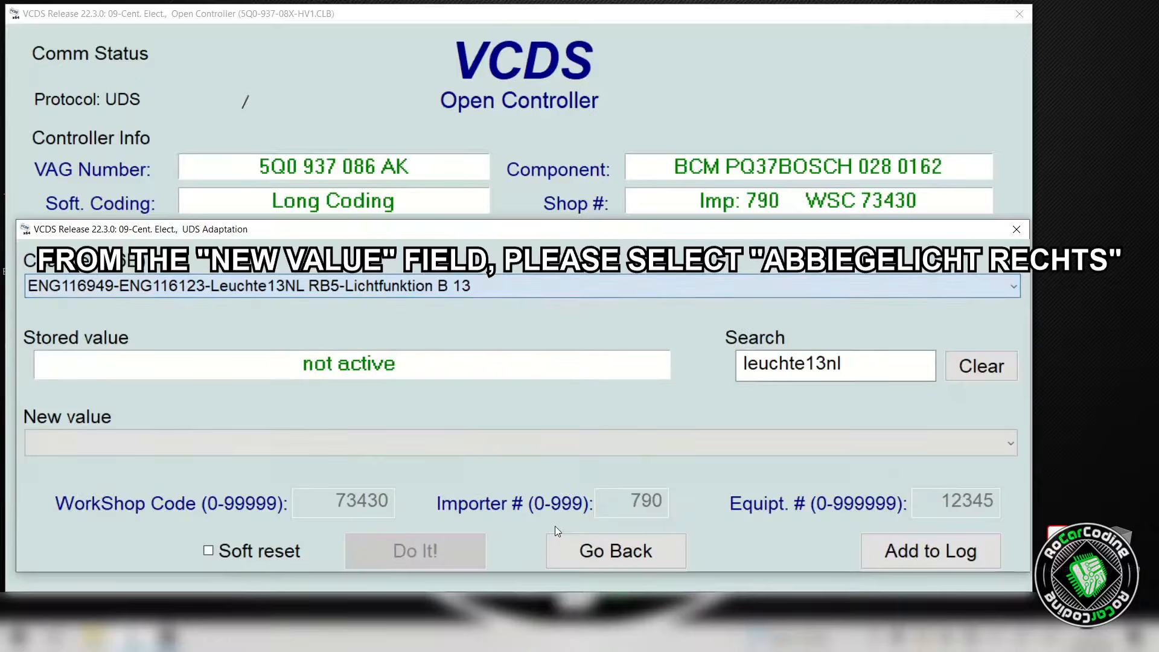
Set the new value of Leuchte13NL RB5-Lichtfunktion B 13 to Abbiegelicht rechts and save it to the controller.
left_click(454, 452)
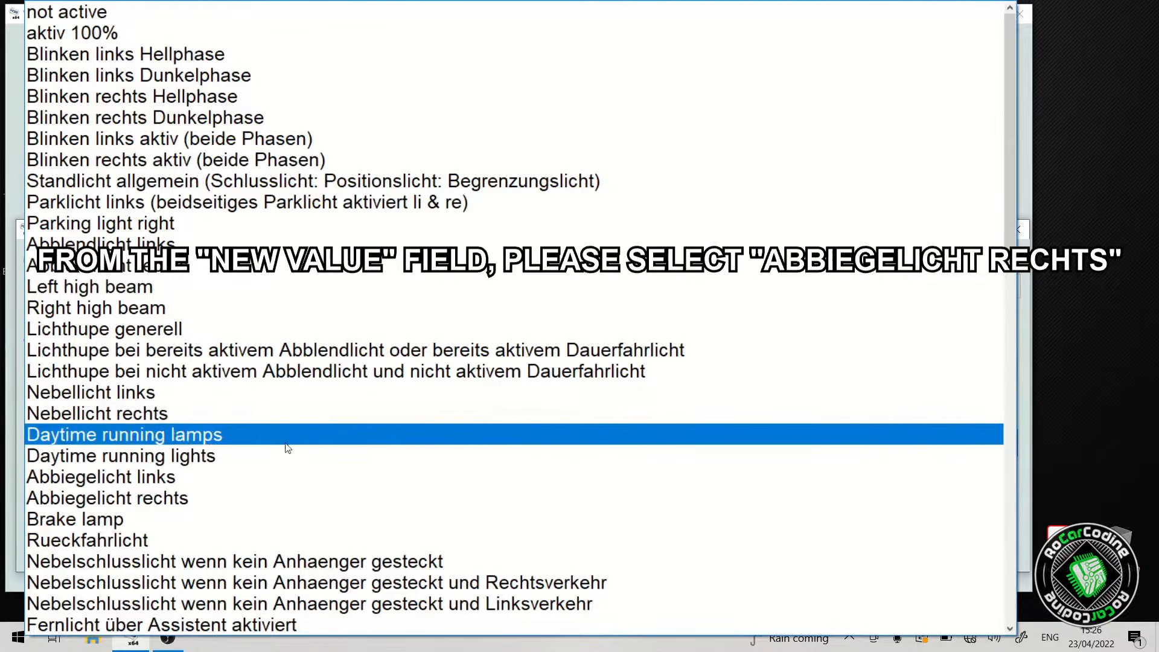
left_click(286, 490)
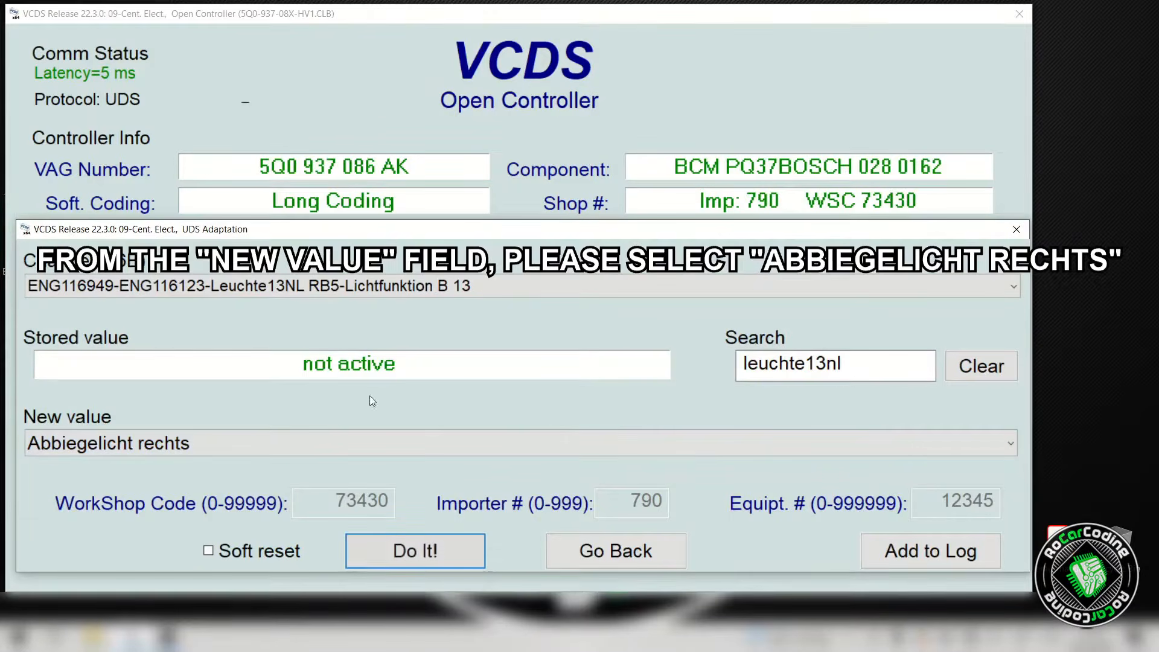
left_click(383, 563)
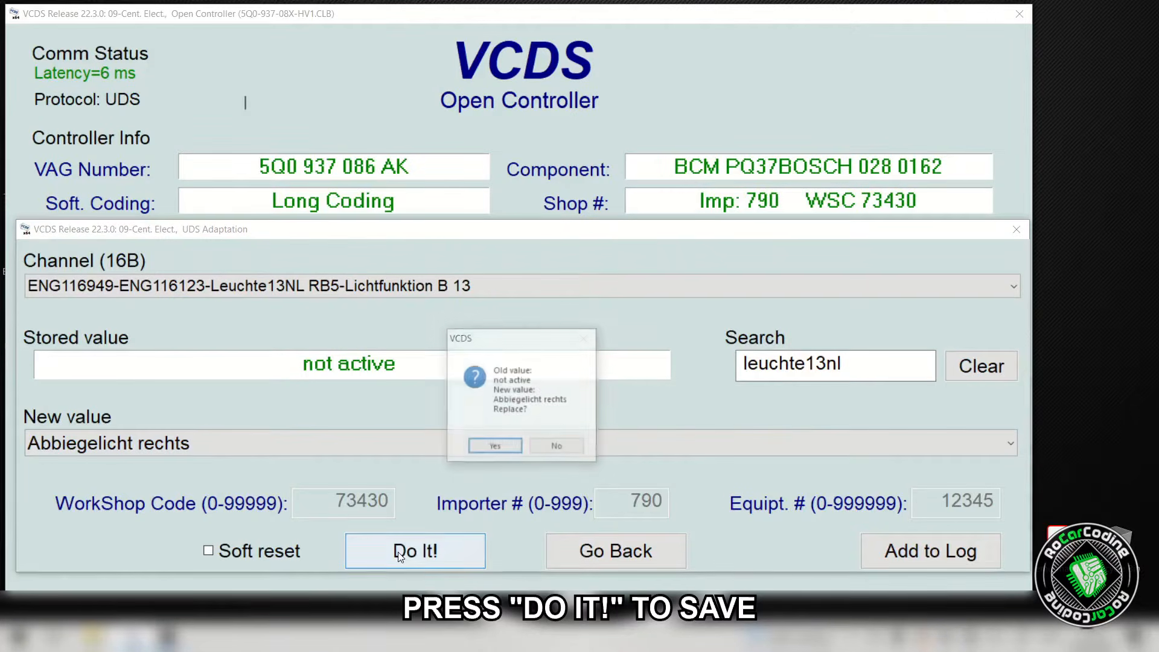
left_click(495, 447)
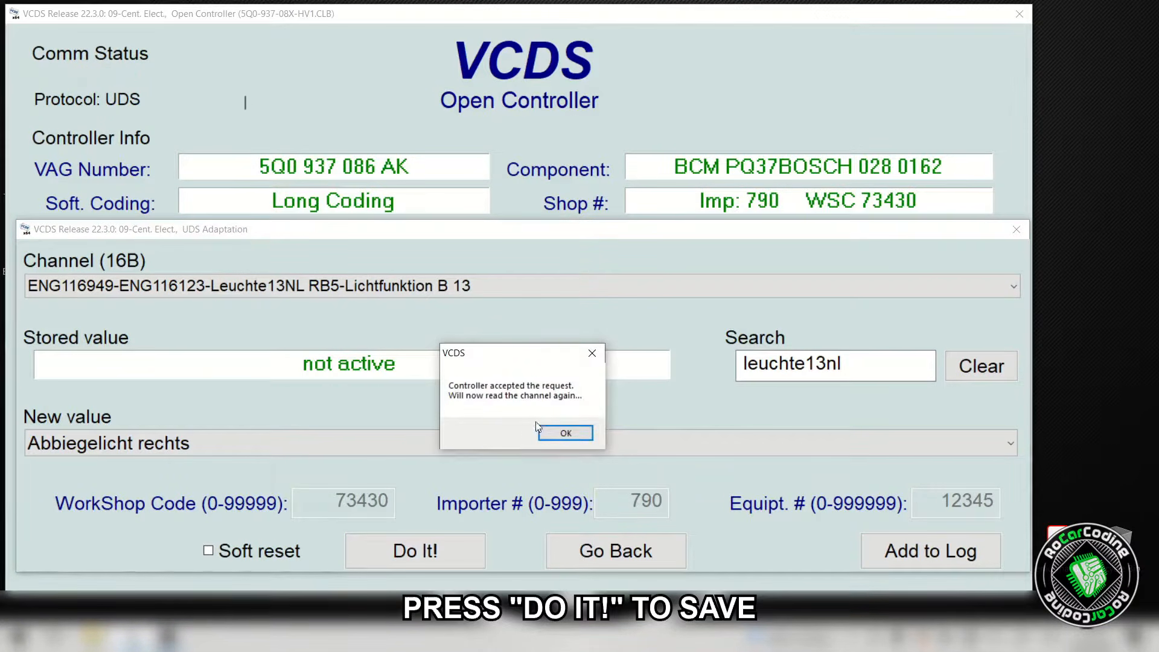
left_click(563, 433)
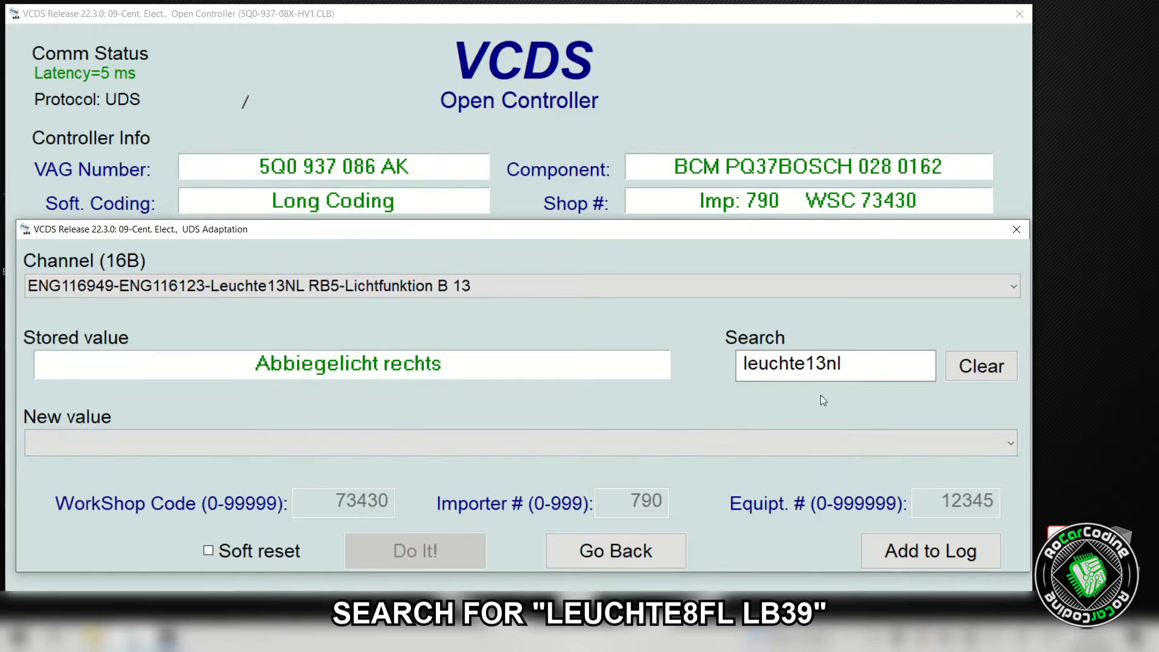
Search the adaptation channels for "leuchte8fl lb39" and select ENG116944-ENG116028-Leuchte8FL LB39-Lichtfunktion B 8.
left_click_drag(862, 366, 810, 363)
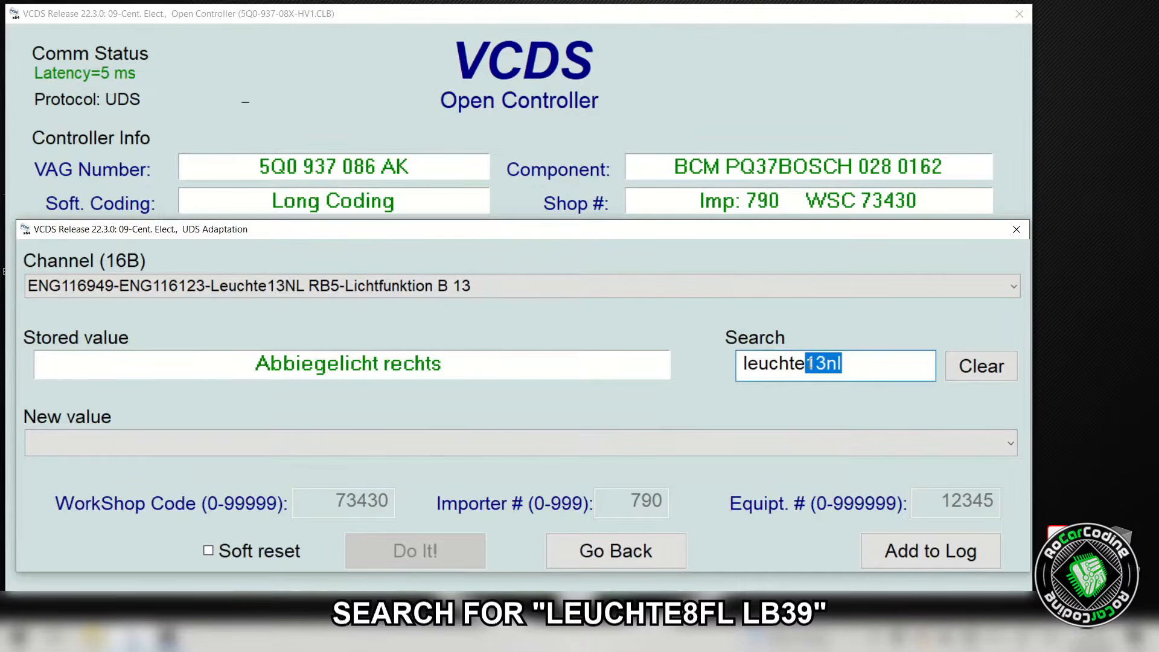
type("8fl")
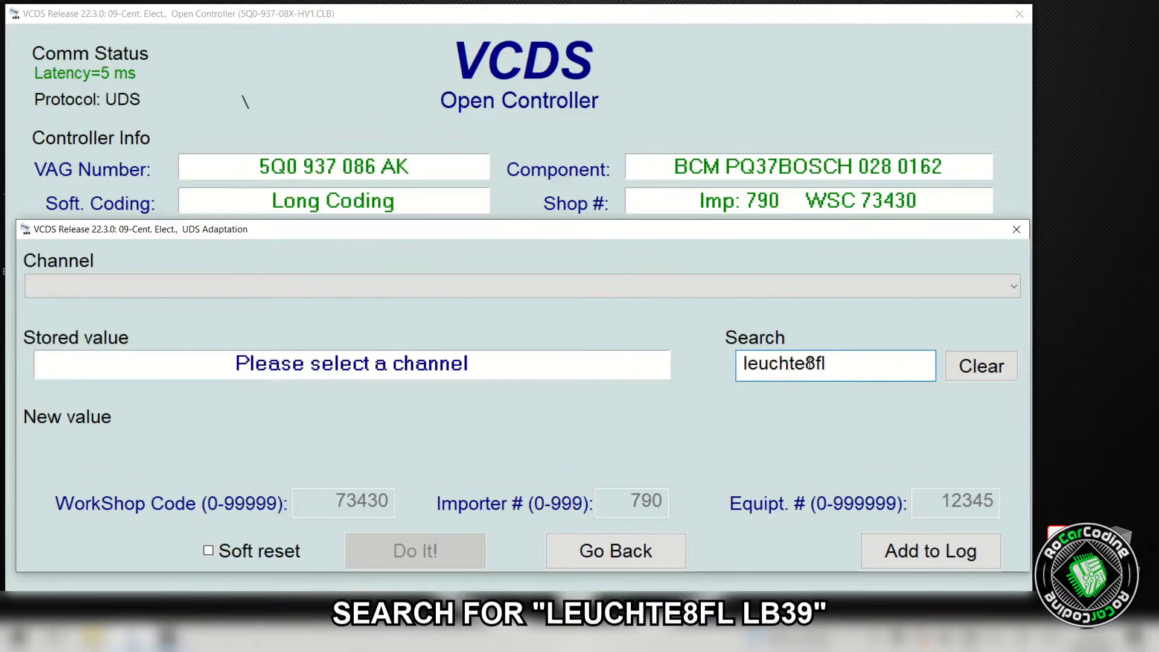
type(" lb39")
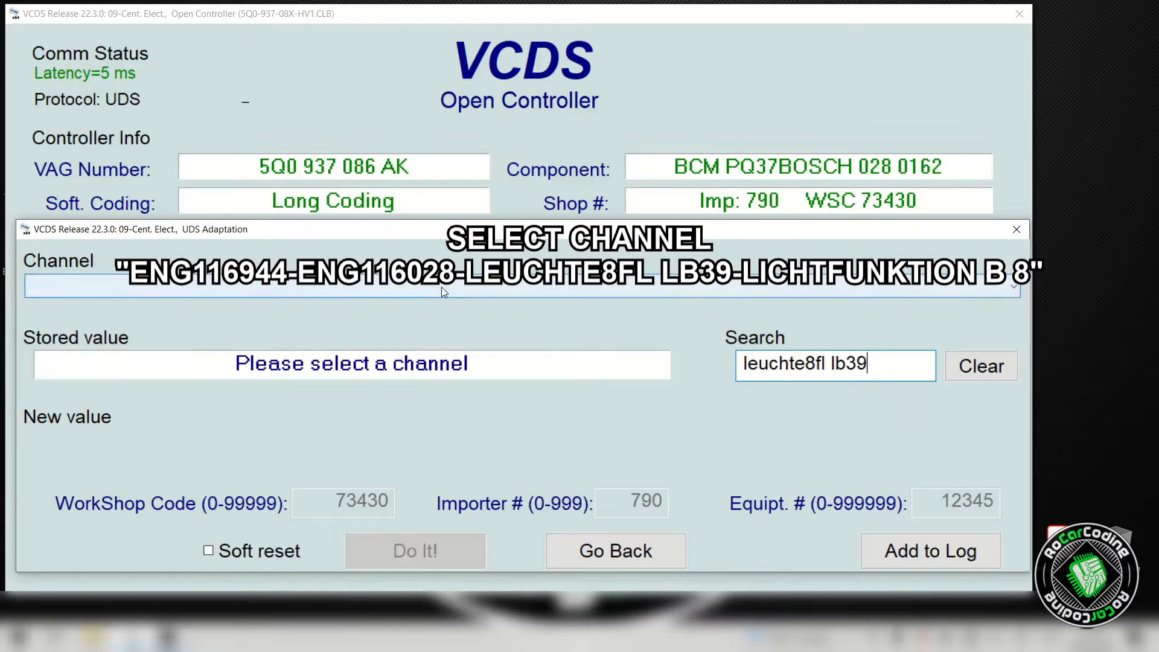
left_click(441, 288)
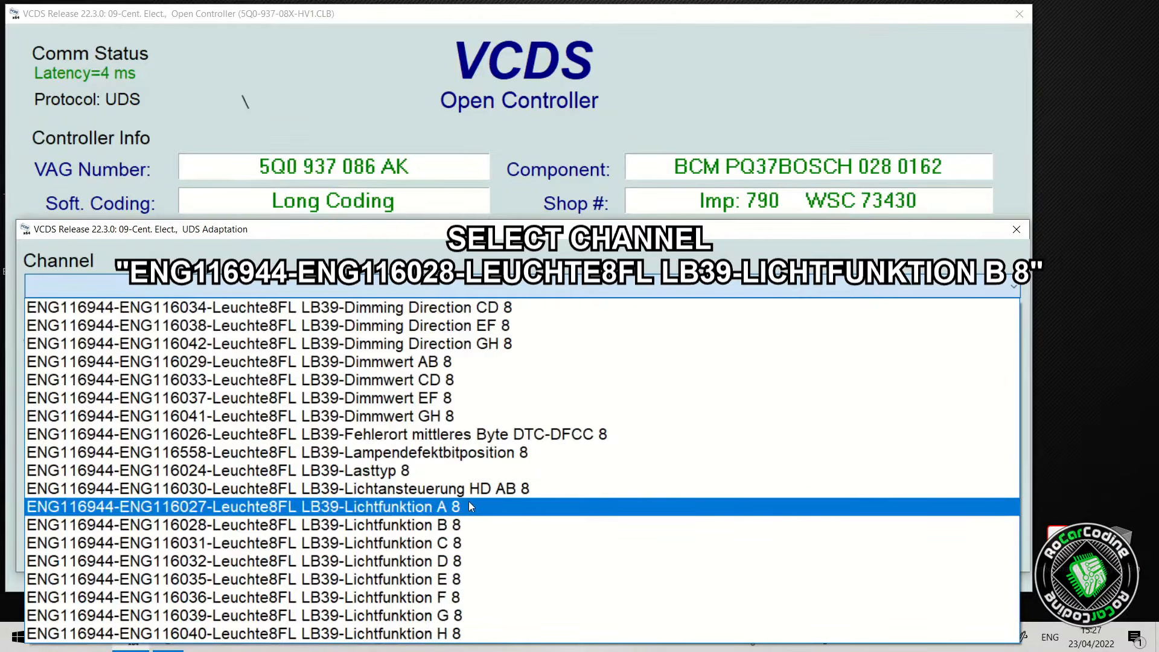
left_click(471, 520)
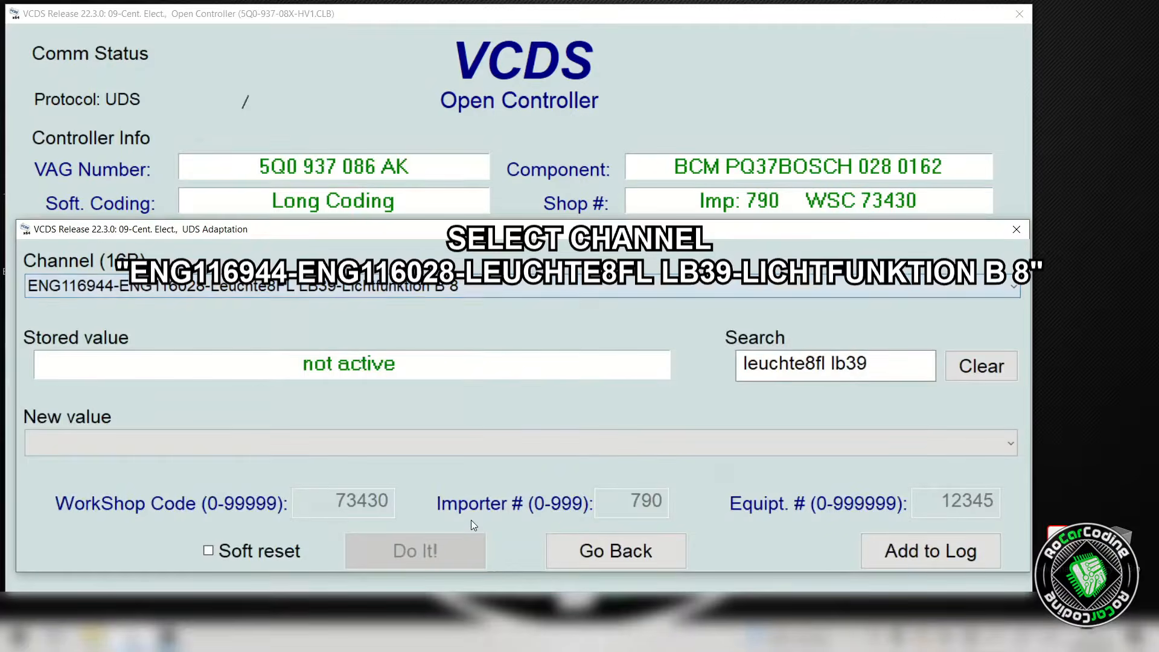
Set the new value of Leuchte8FL LB39-Lichtfunktion B 8 to Abbiegelicht links and save it to the controller.
left_click(419, 443)
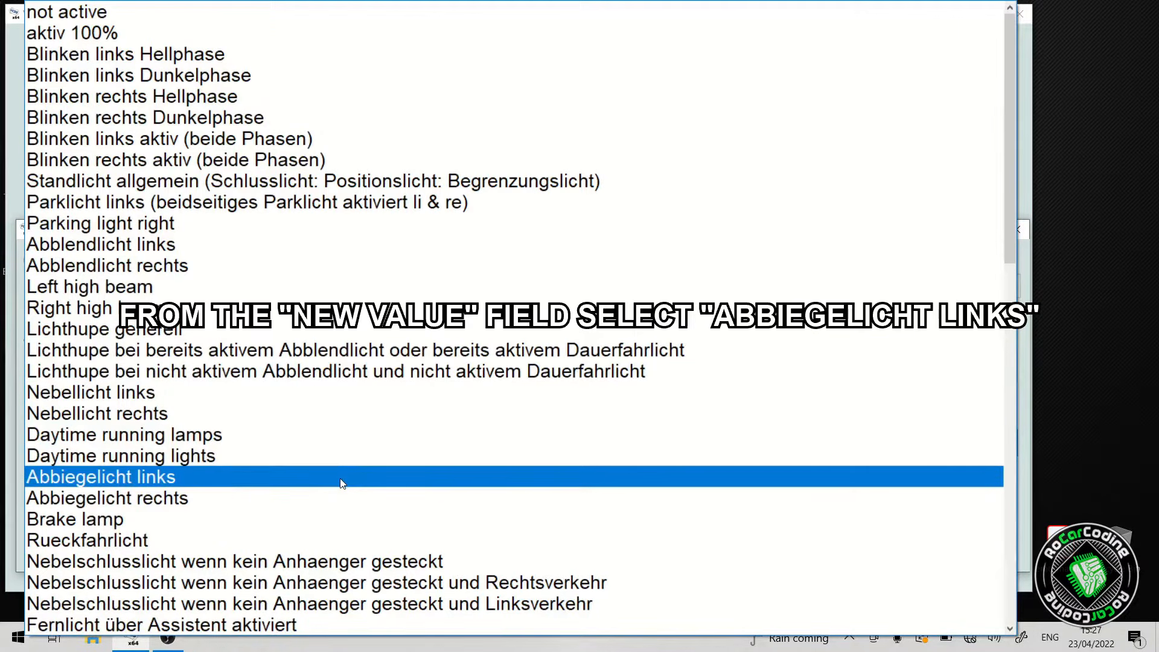
left_click(342, 483)
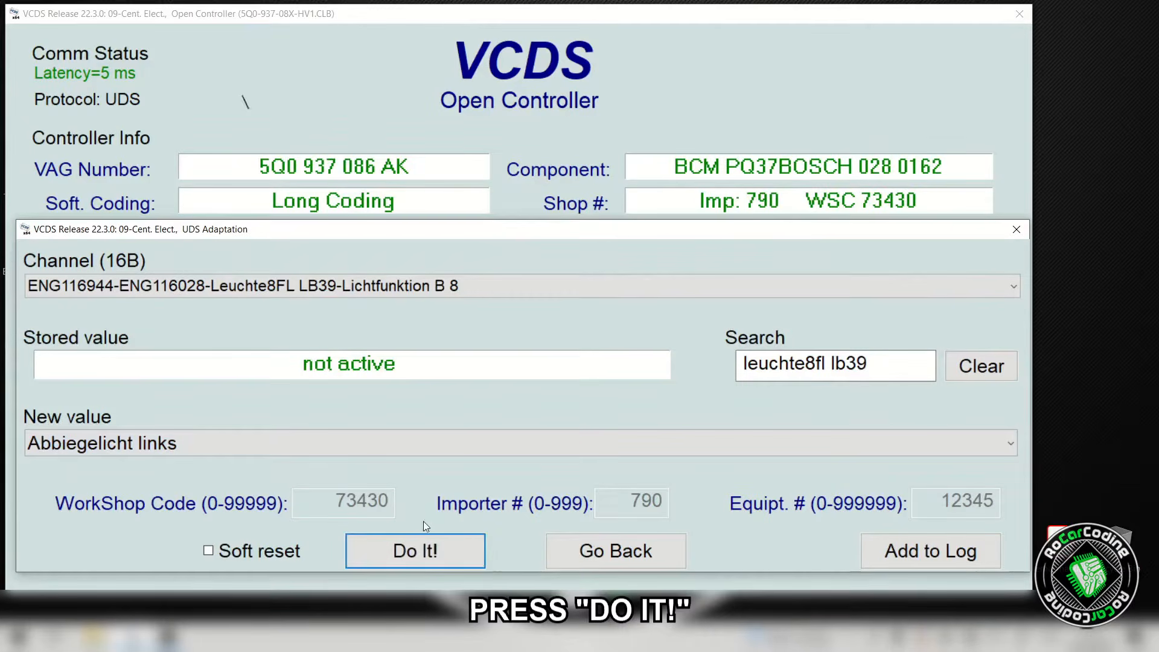
left_click(424, 539)
left_click(505, 447)
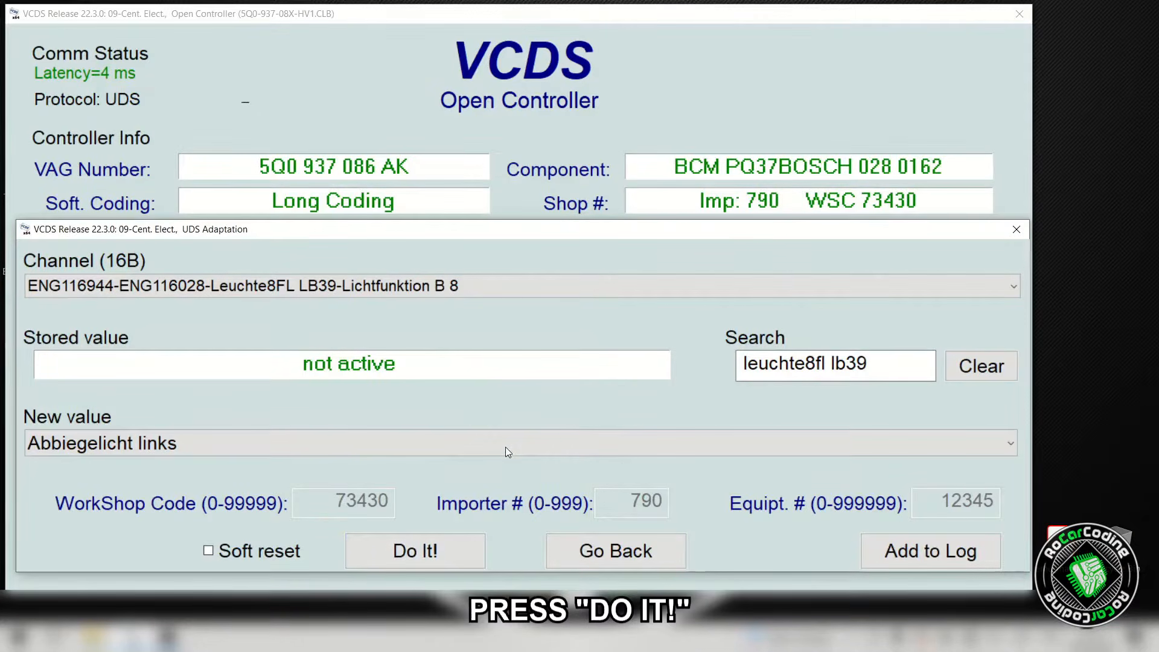
left_click(570, 432)
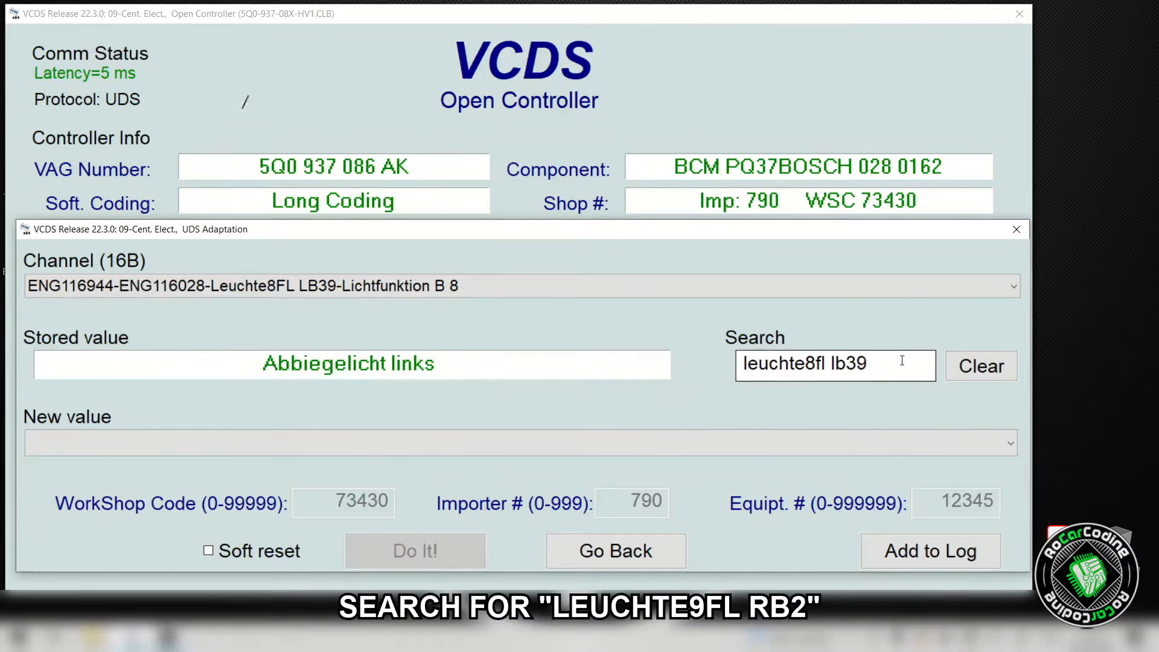
Search the adaptation channels for "leuchte9fl rb2" and select ENG116945-ENG116047-Leuchte9FL RB2-Lichtfunktion B 9.
left_click(813, 362)
key("BackSpace")
type("9")
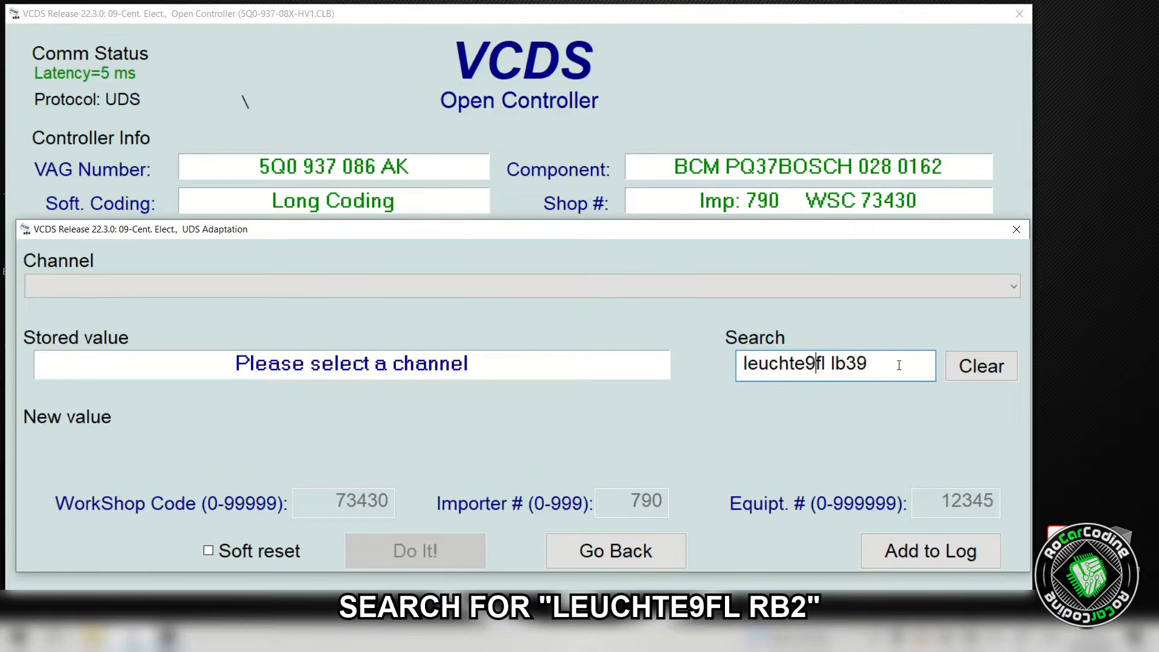
left_click_drag(898, 365, 833, 358)
type("rb2")
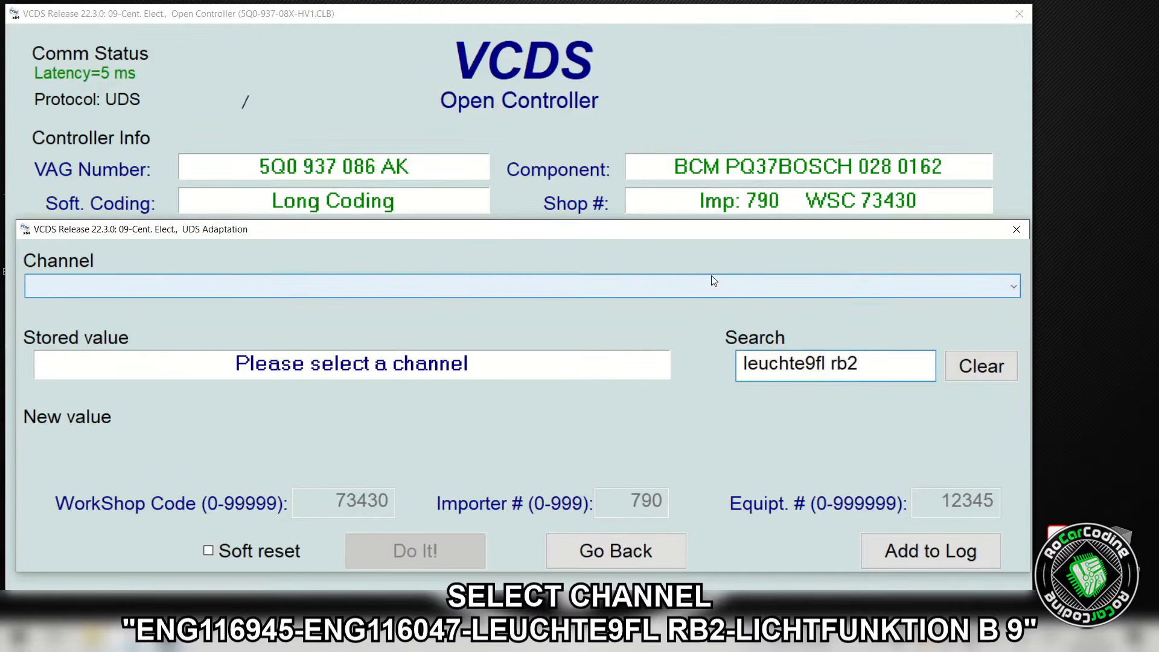
left_click(527, 278)
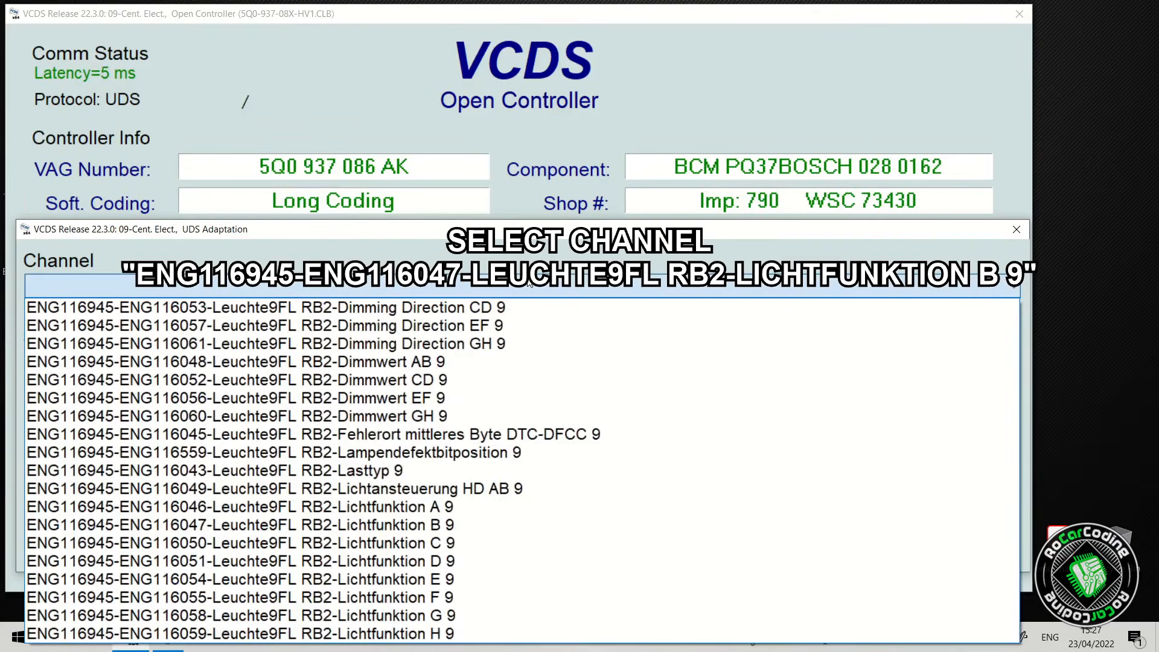
left_click(496, 531)
Set the new value of Leuchte9FL RB2-Lichtfunktion B 9 to Abbiegelicht rechts and save it to the controller.
left_click(436, 447)
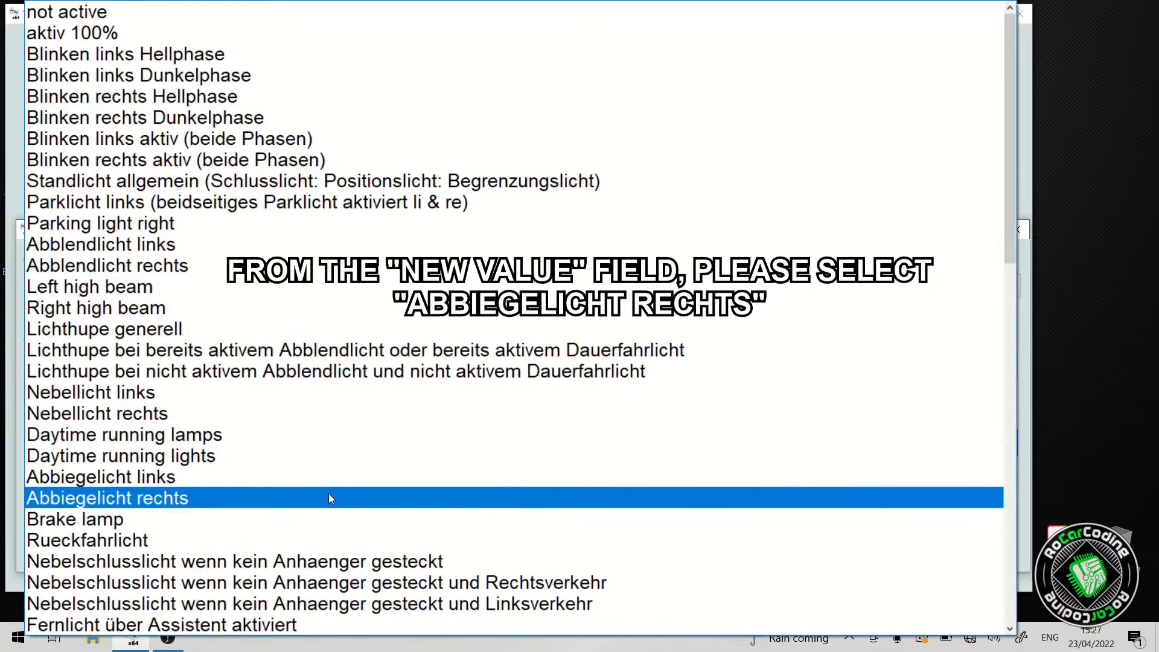
left_click(329, 497)
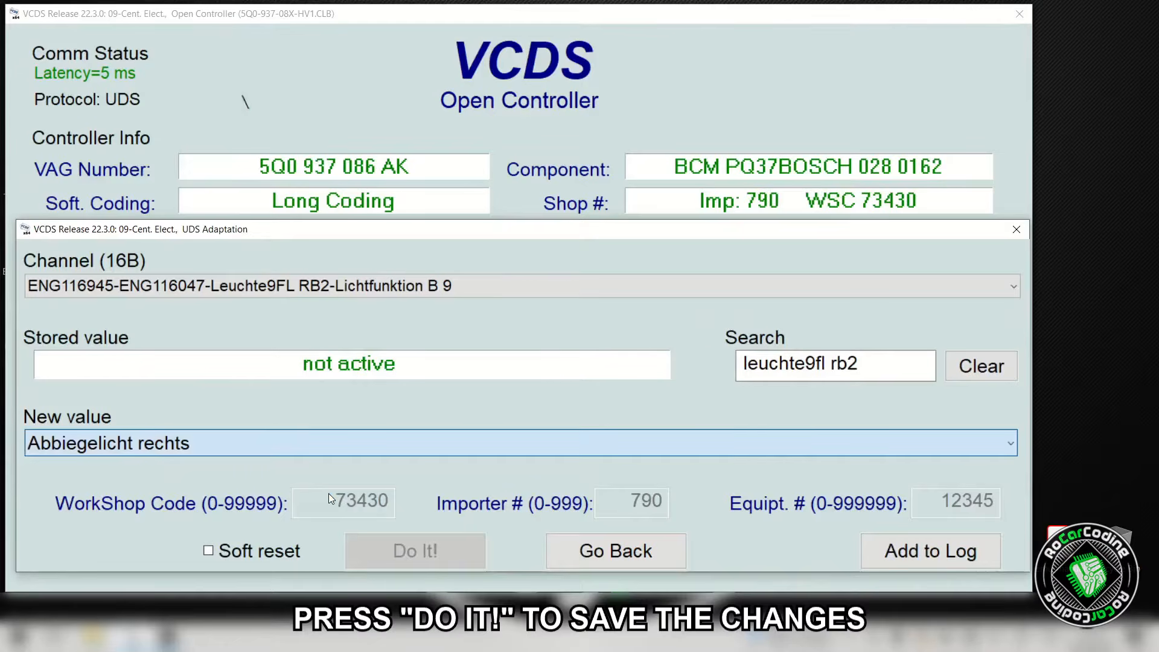
left_click(416, 554)
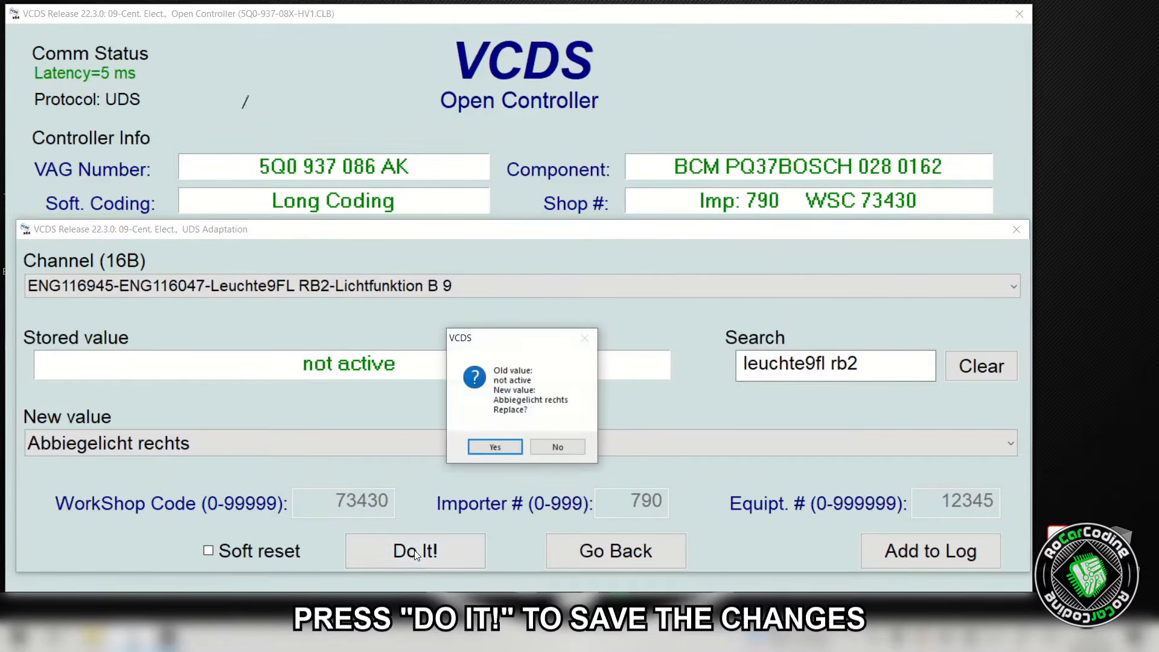
left_click(494, 454)
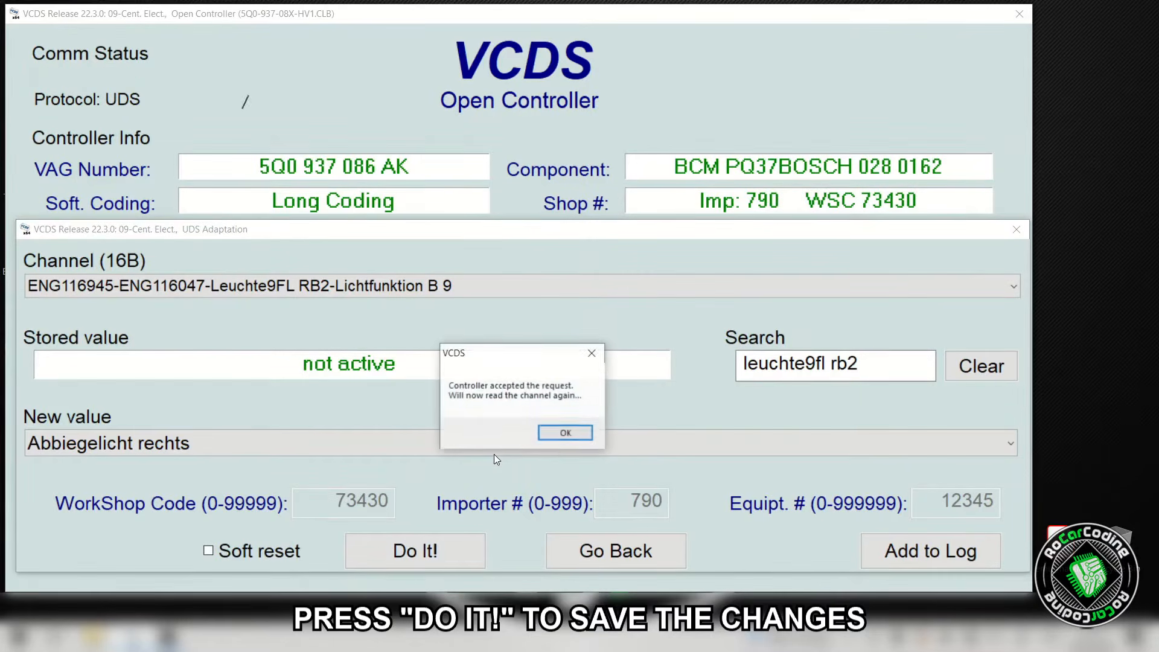
left_click(578, 430)
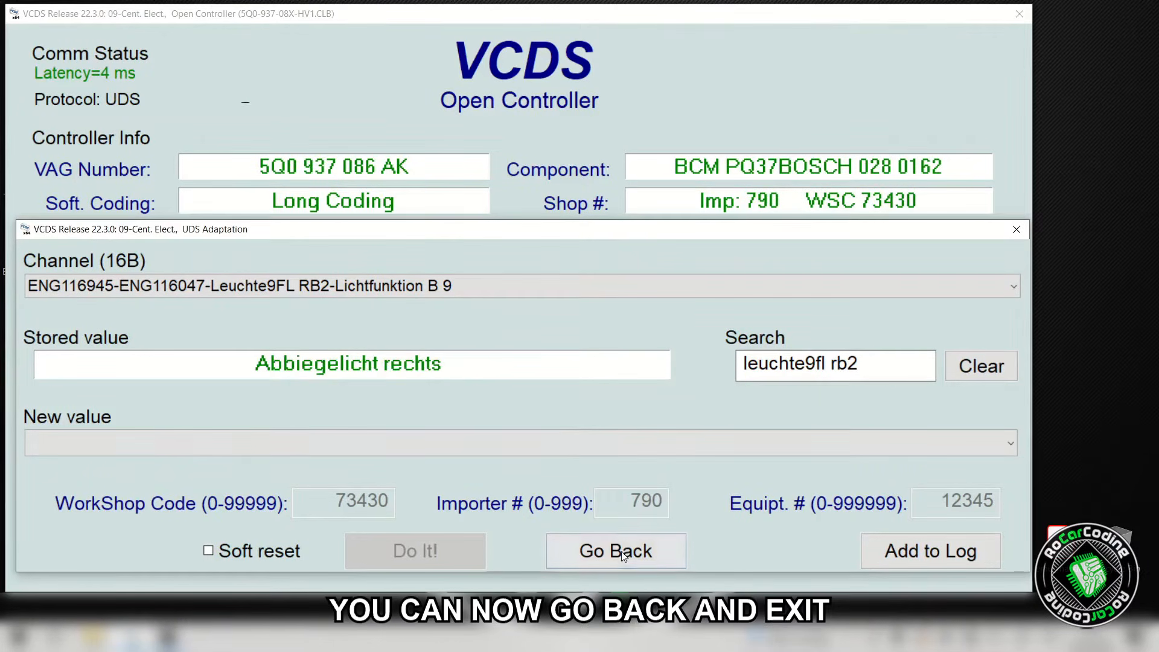
Leave the adaptation, close the controller and return to the main screen.
left_click(616, 550)
left_click(561, 551)
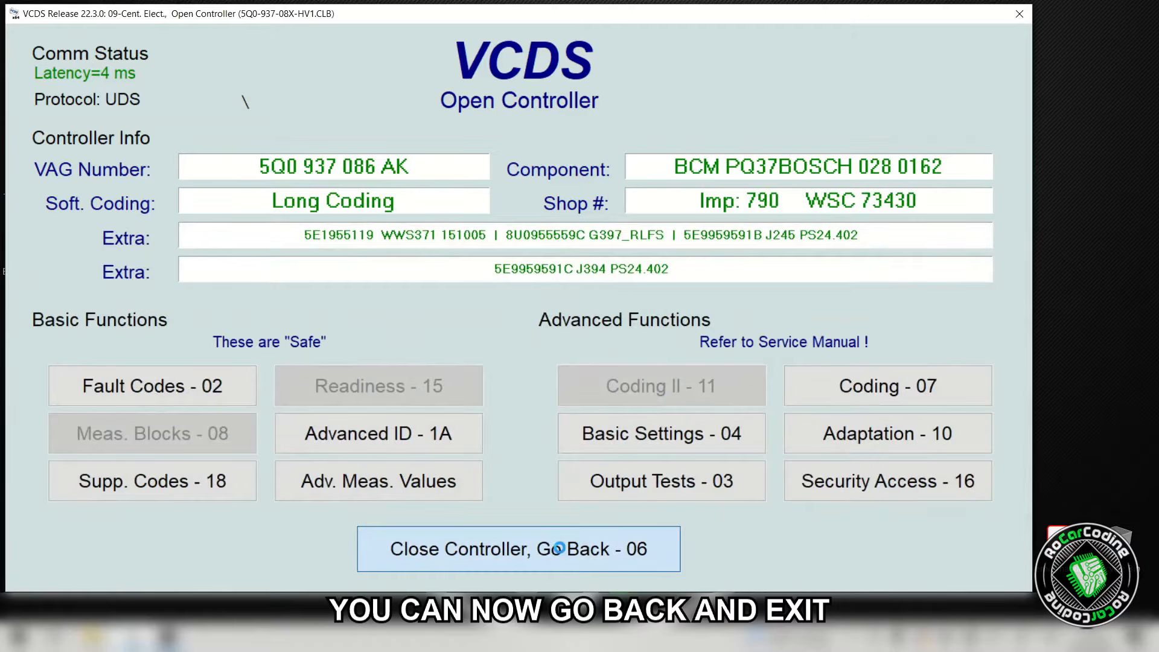
left_click(560, 548)
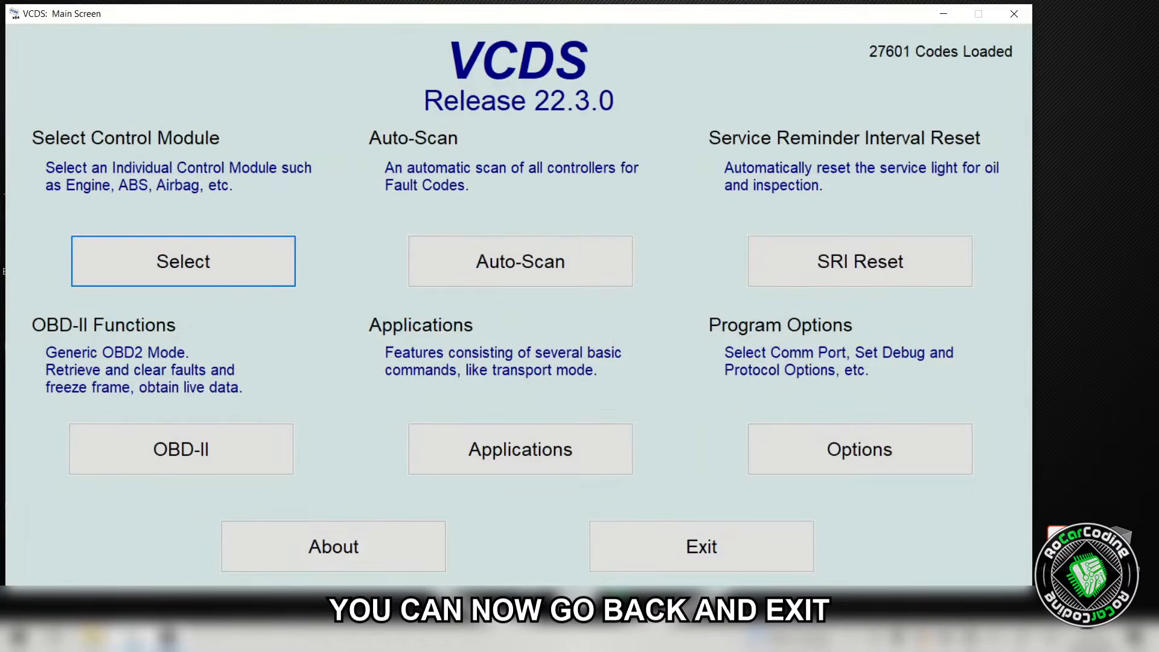